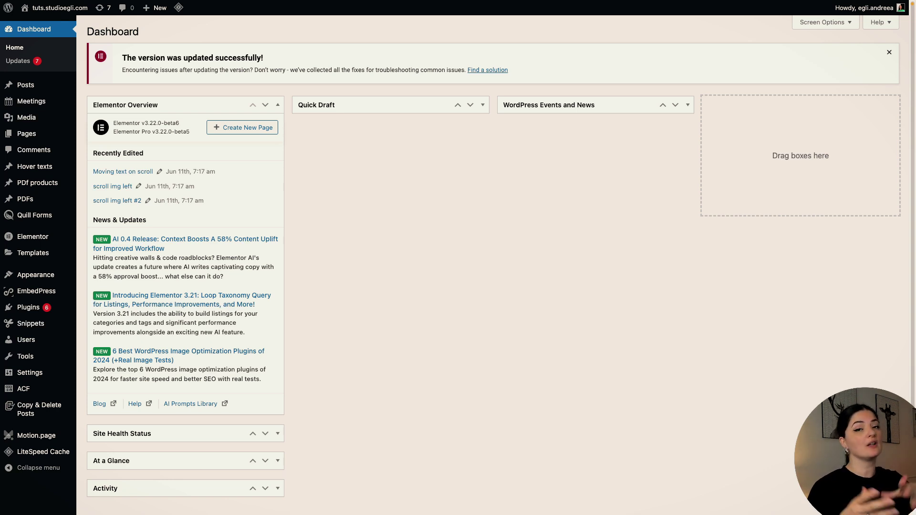
# Search Add New Plugin for 'image optimizer' and locate the active Image Optimizer by Elementor card.
pyautogui.press('super+r')
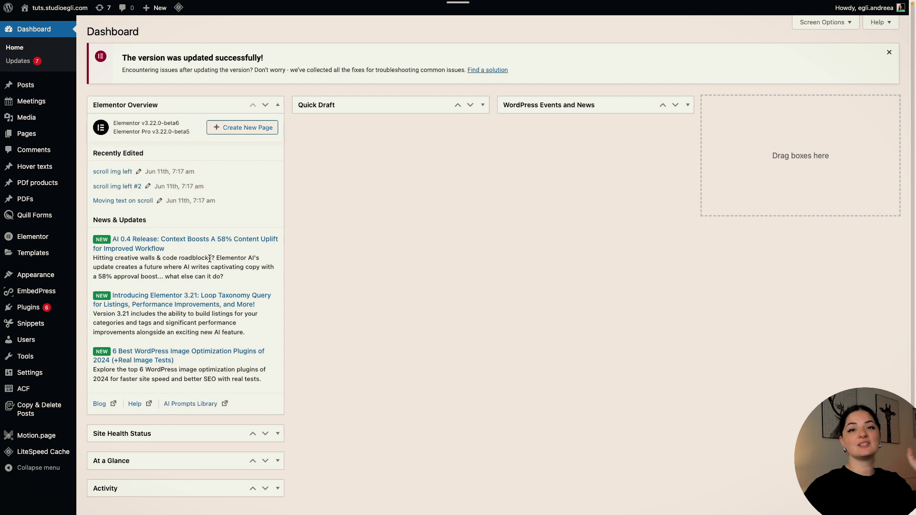
pyautogui.moveTo(19, 311)
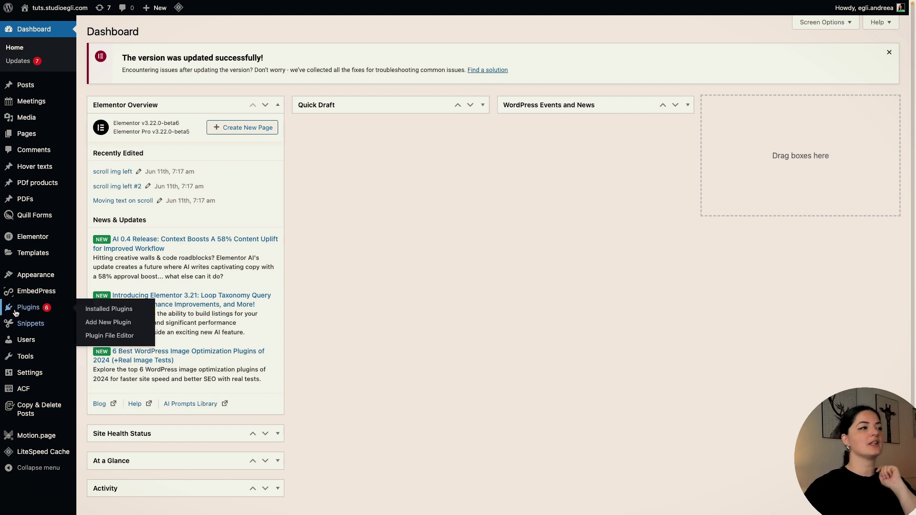
pyautogui.click(19, 311)
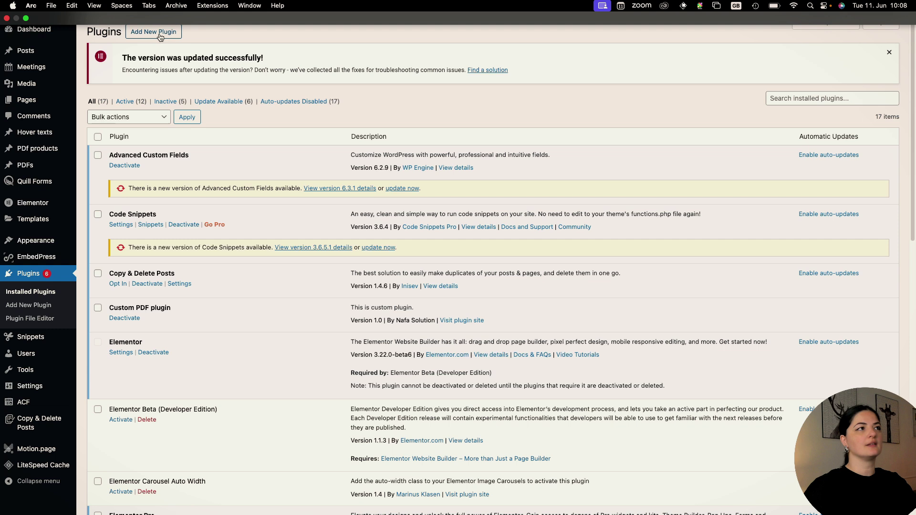
pyautogui.click(153, 32)
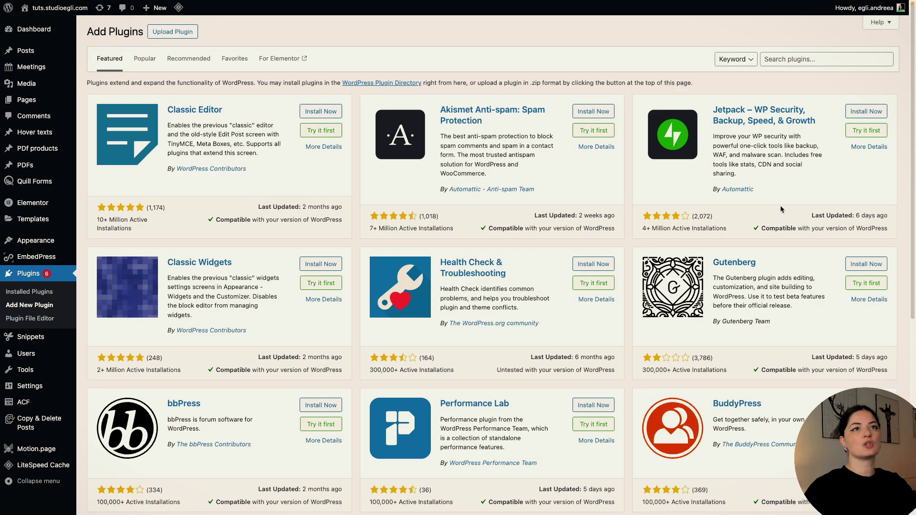
pyautogui.click(804, 60)
pyautogui.write('im')
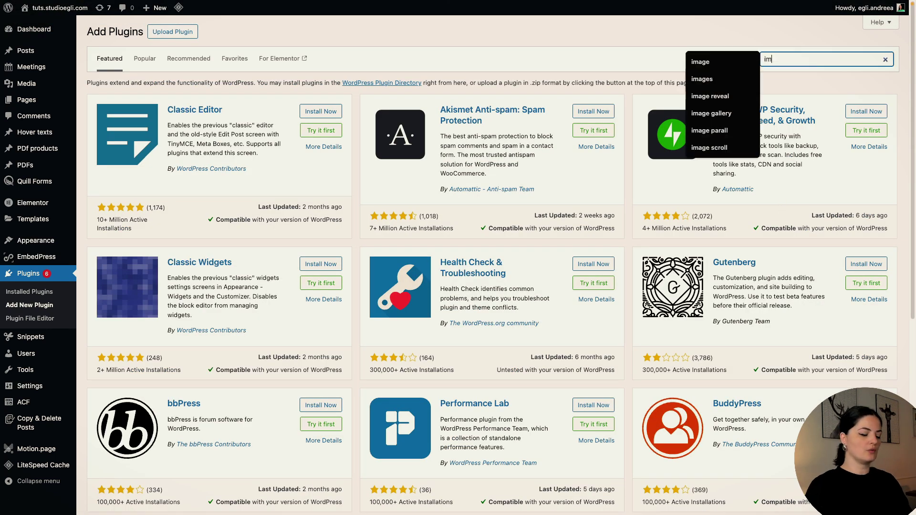
pyautogui.write('age optimizer')
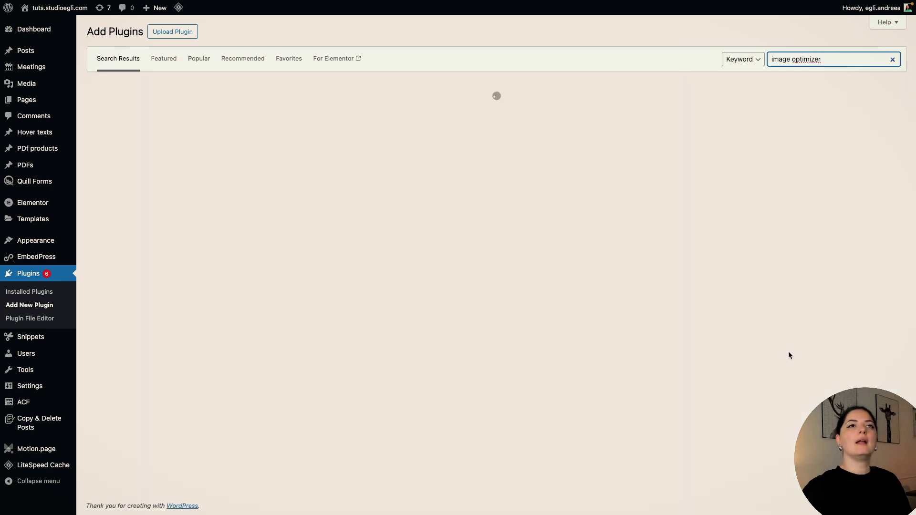
pyautogui.scroll(-1, 759, 385)
pyautogui.scroll(-5, 758, 385)
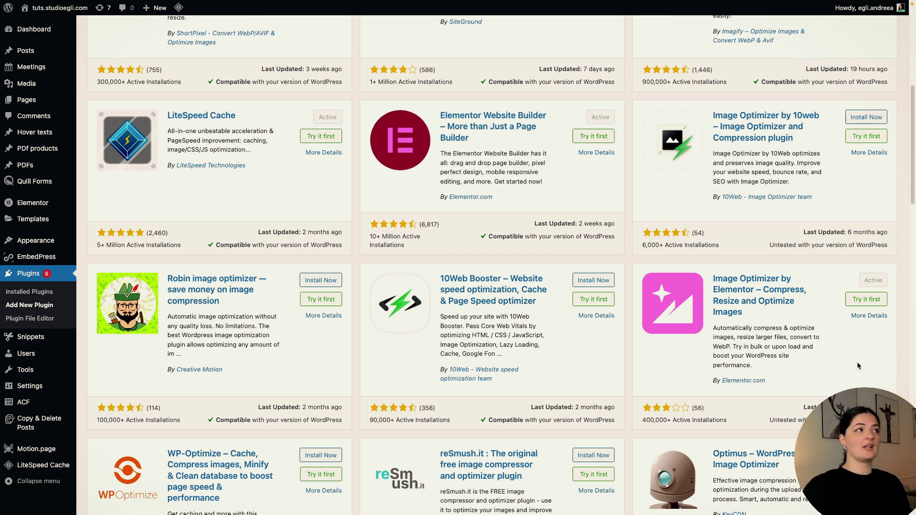
pyautogui.moveTo(30, 84)
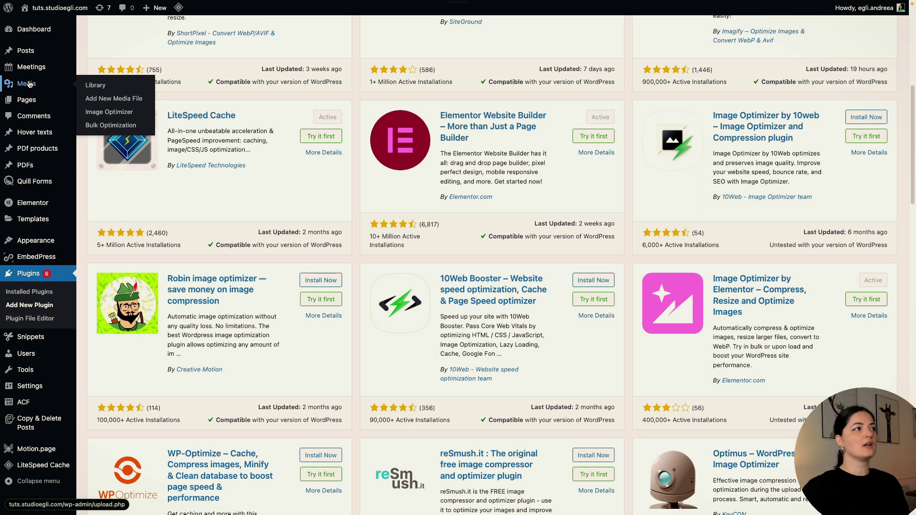
# Open the Media Library to view stats: 3% saved, 12% of 1389 images optimized.
pyautogui.click(30, 84)
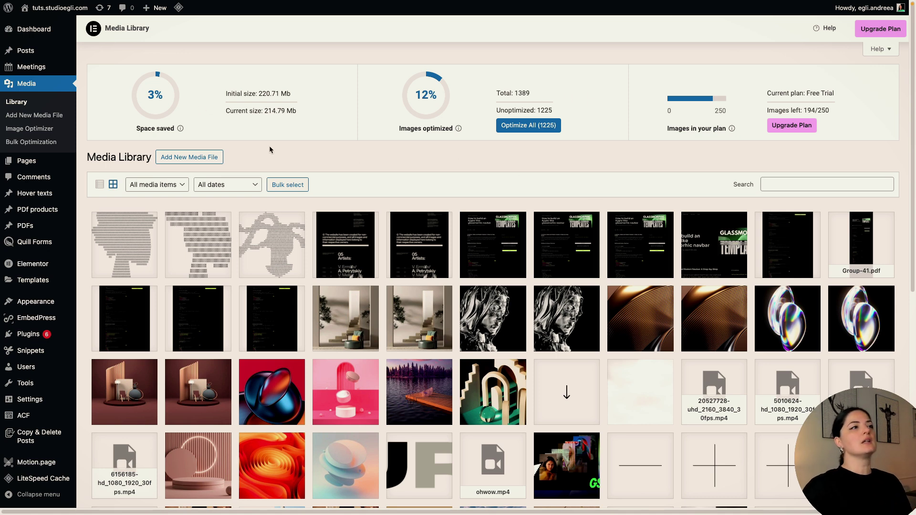
pyautogui.moveTo(180, 129)
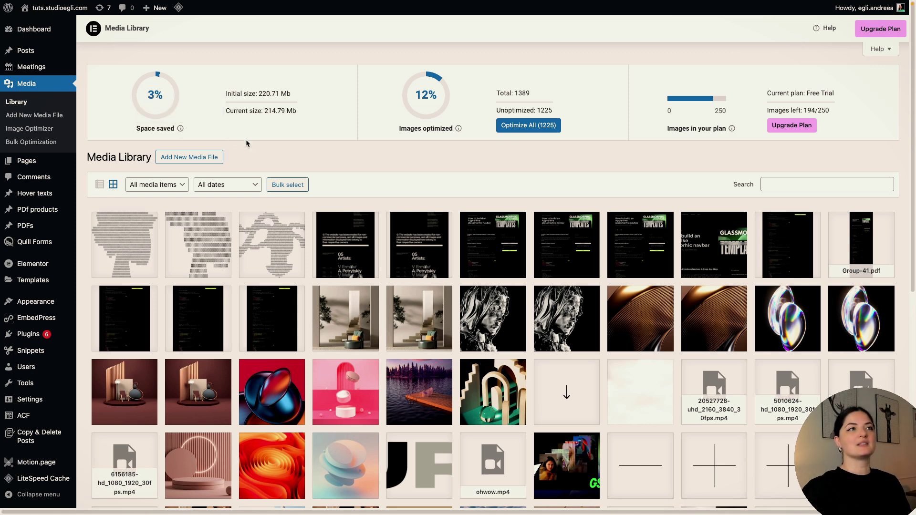
pyautogui.moveTo(459, 130)
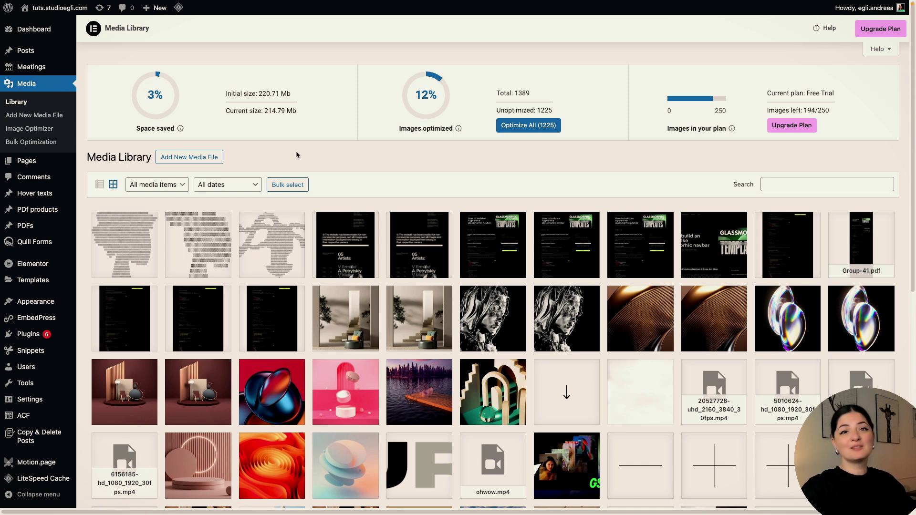
pyautogui.moveTo(36, 302)
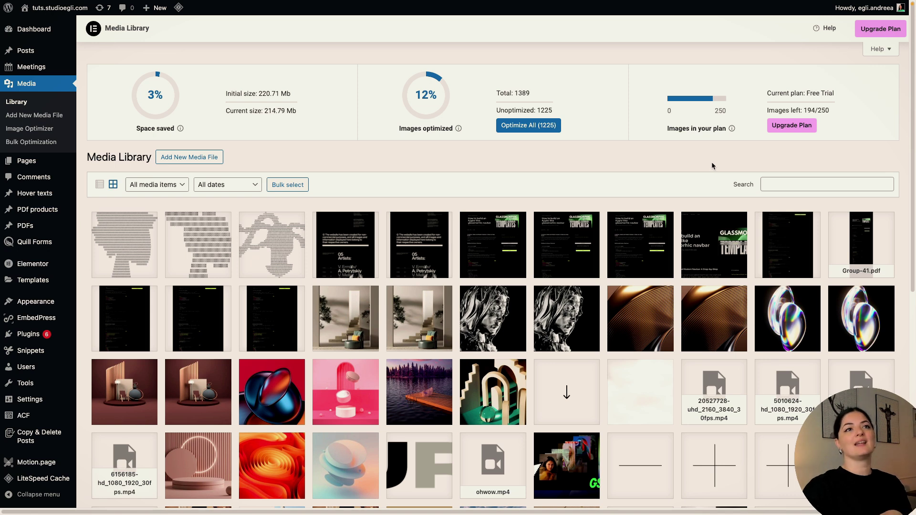
pyautogui.moveTo(734, 128)
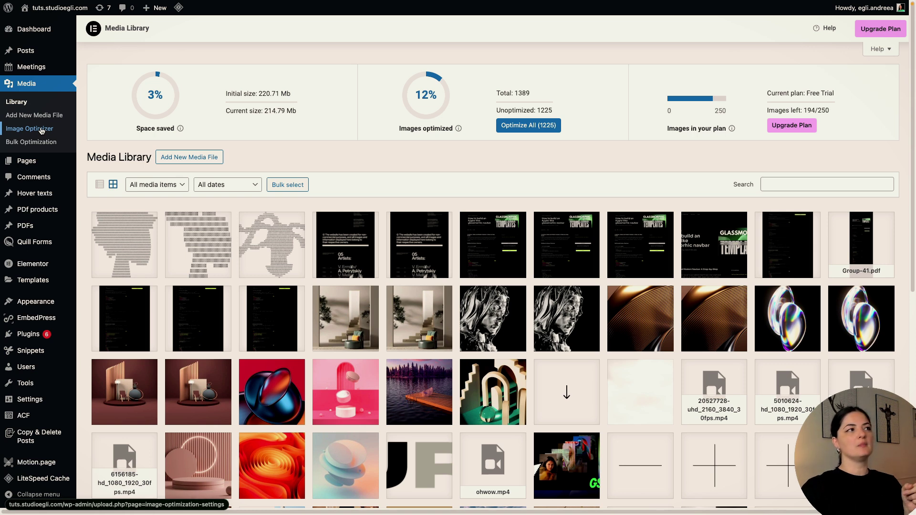
# Open the Image Optimizer settings and review Lossless, 1920 px resizing, metadata, backup and WebP options.
pyautogui.click(41, 129)
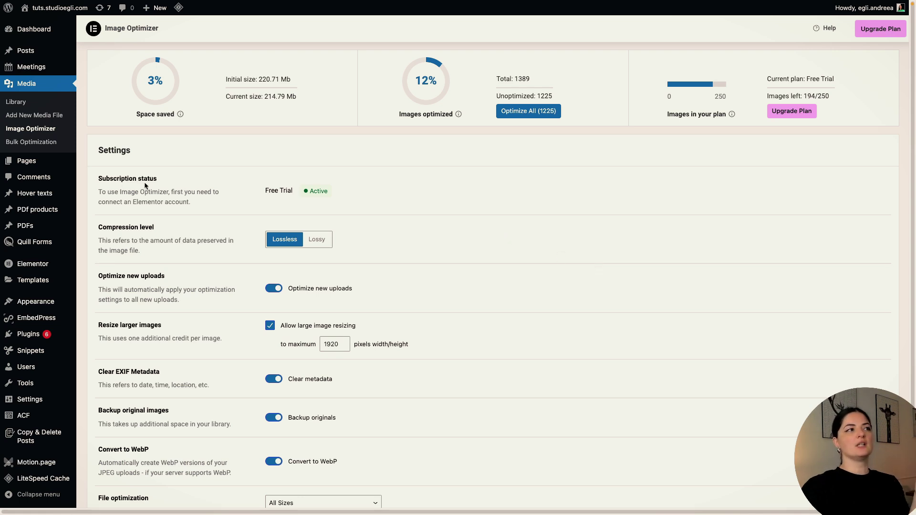
pyautogui.scroll(-3, 443, 267)
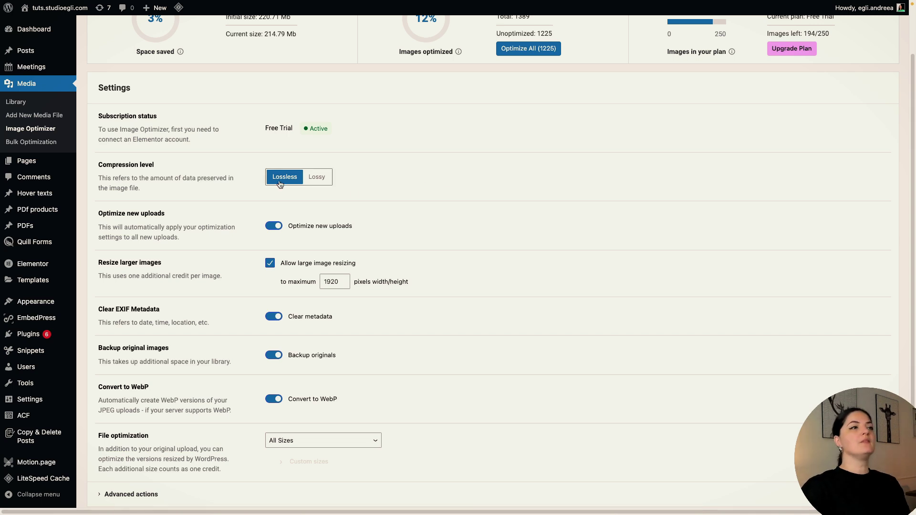
pyautogui.moveTo(280, 184)
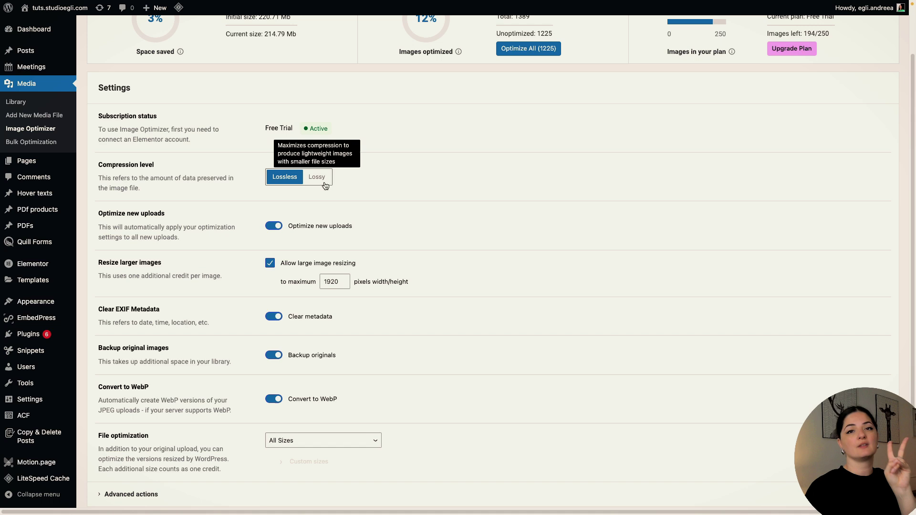
pyautogui.scroll(-1, 325, 186)
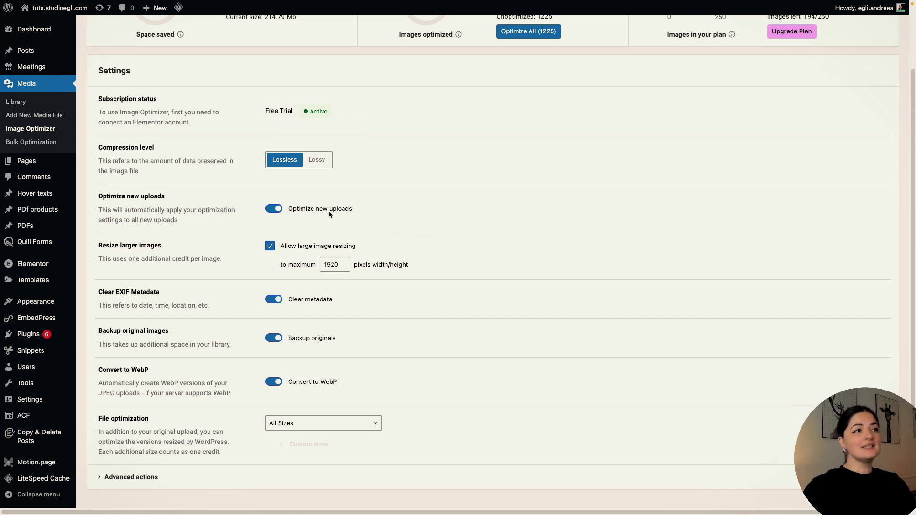
pyautogui.click(21, 102)
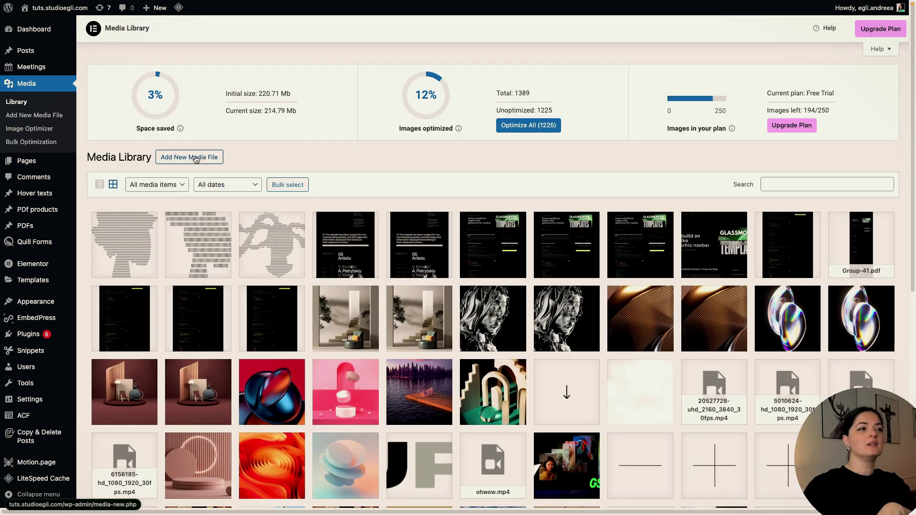
pyautogui.click(30, 129)
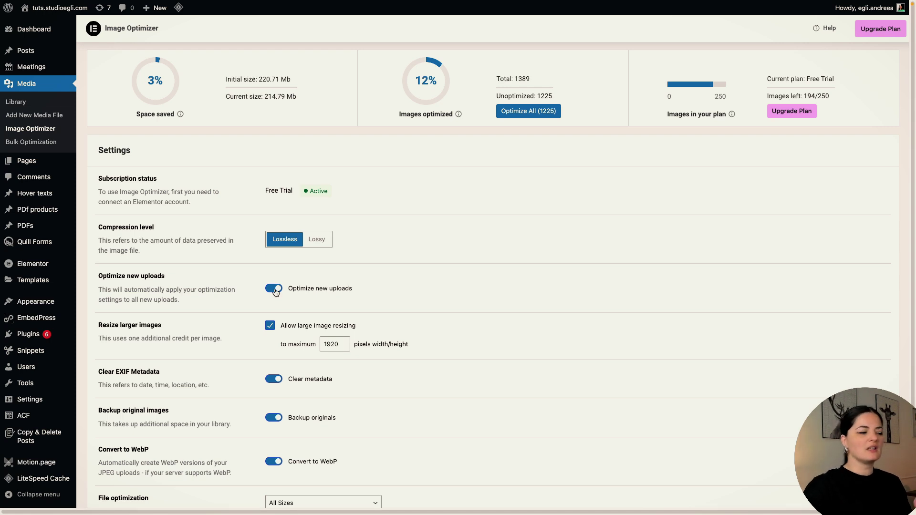
pyautogui.scroll(-3, 409, 299)
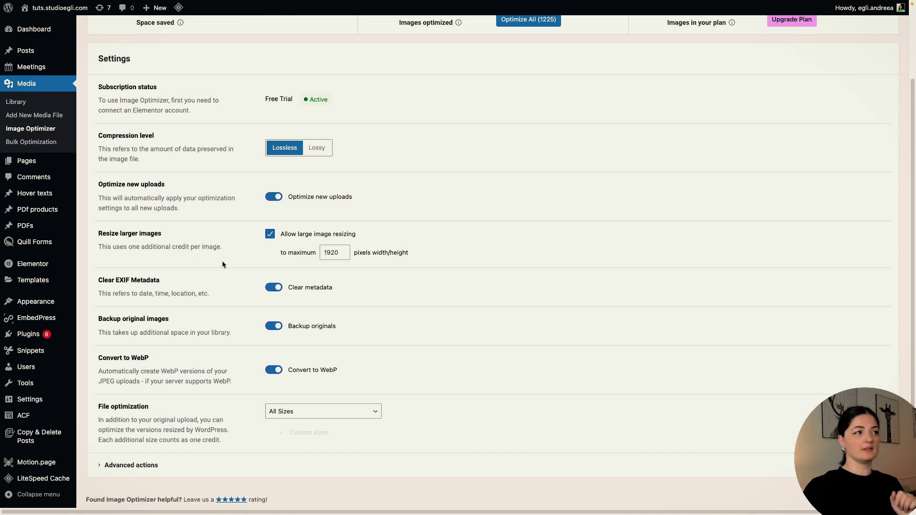
# Scroll the Image Optimizer settings to check the Active Free Trial and Lossless compression.
pyautogui.scroll(-1, 245, 311)
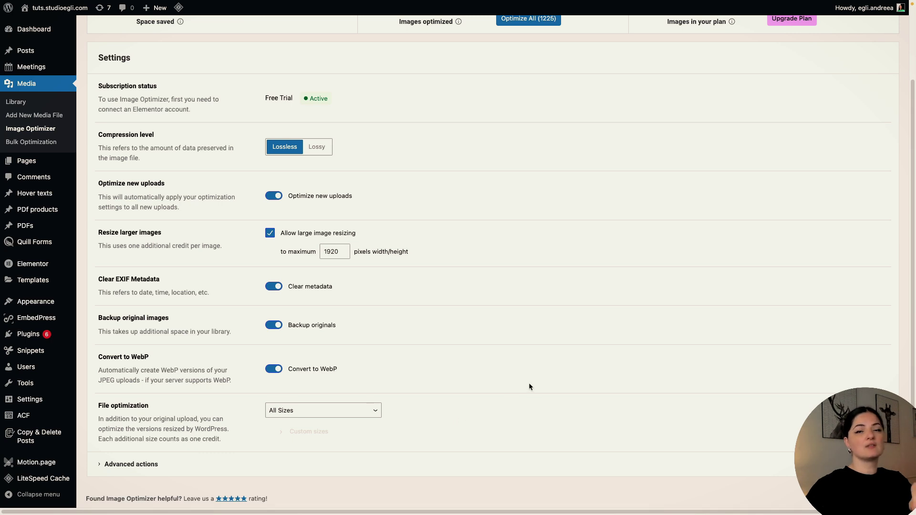
# Switch file optimization to Custom with all five sizes and expand Advanced actions.
pyautogui.click(379, 413)
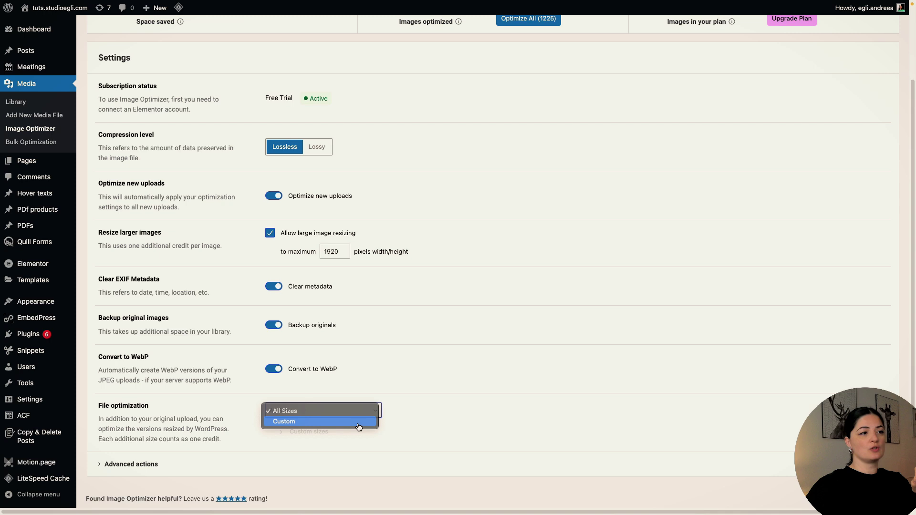
pyautogui.click(359, 423)
pyautogui.scroll(-2, 496, 406)
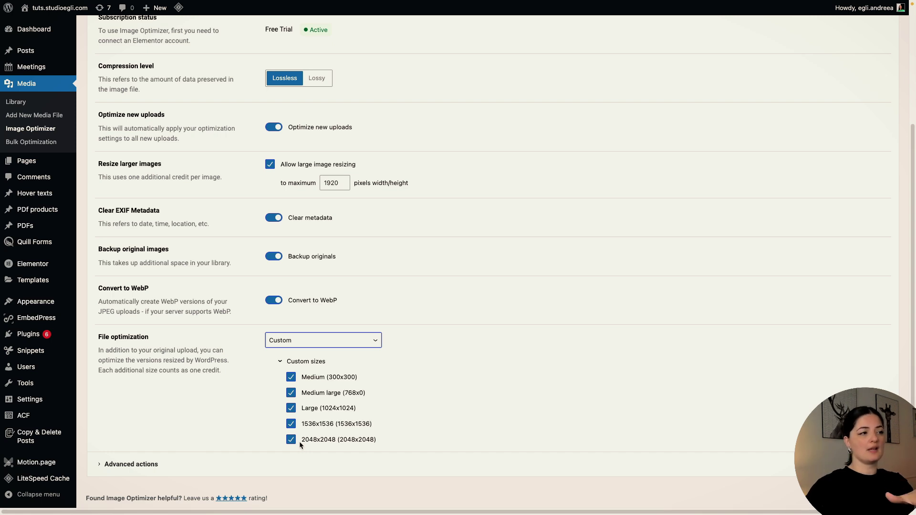
pyautogui.click(203, 466)
pyautogui.scroll(-3, 421, 398)
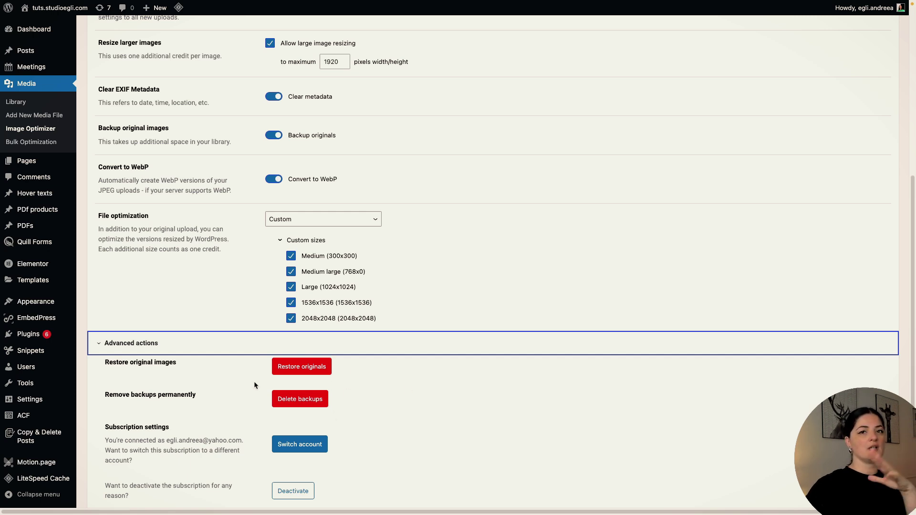
pyautogui.scroll(6, 493, 168)
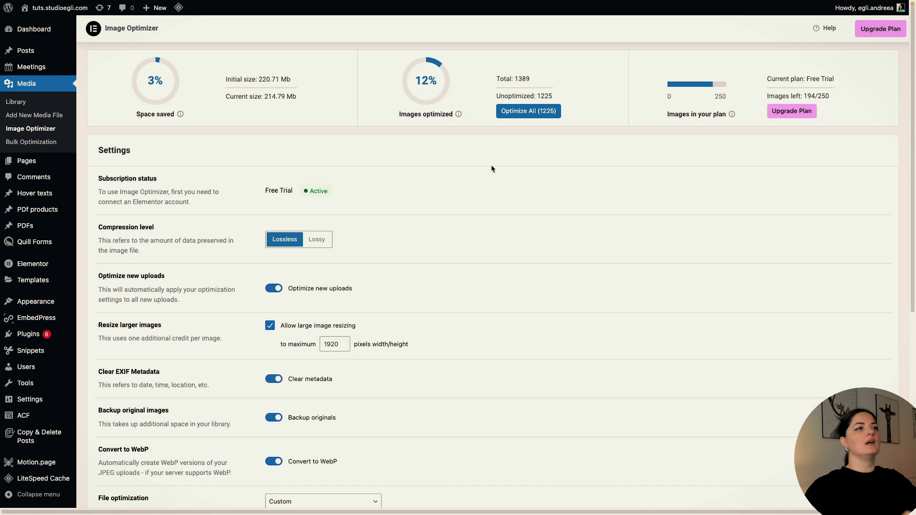
# Open the coat image's attachment details, showing a 1 MB 1024x1024 PNG, Not optimized.
pyautogui.click(28, 105)
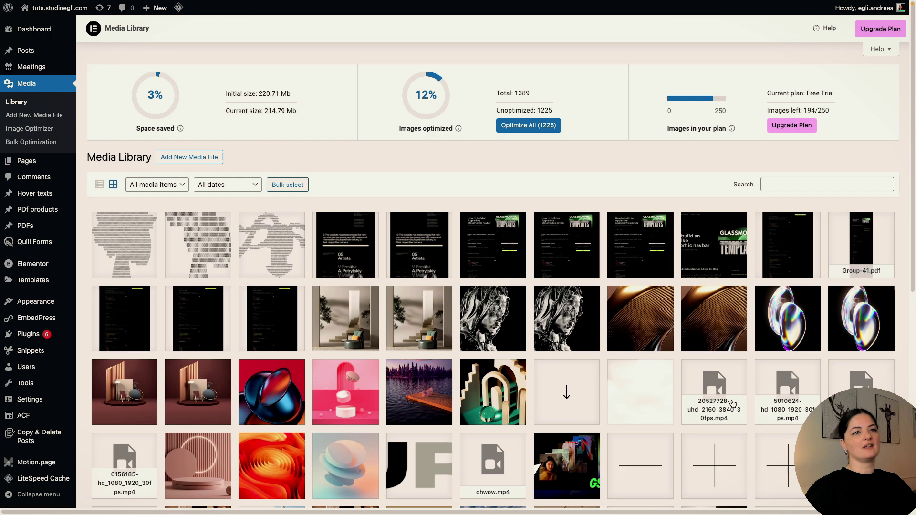
pyautogui.scroll(-8, 733, 405)
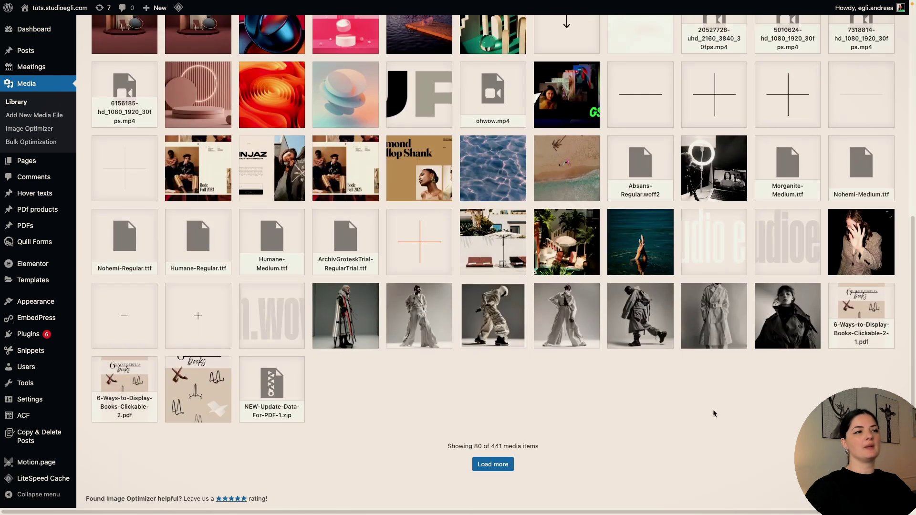
pyautogui.click(723, 316)
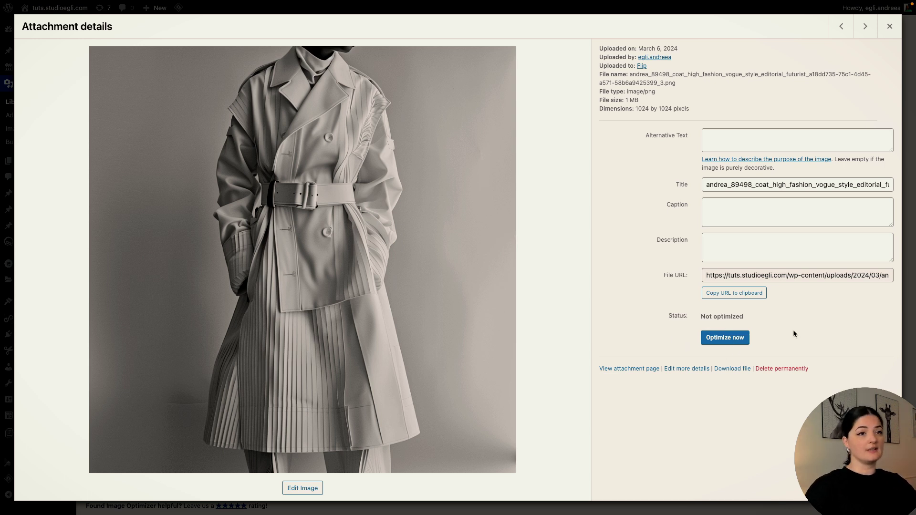
# Reopen the coat image and run Optimize now, converting it to an 868 KB WebP.
pyautogui.click(890, 26)
pyautogui.scroll(15, 560, 161)
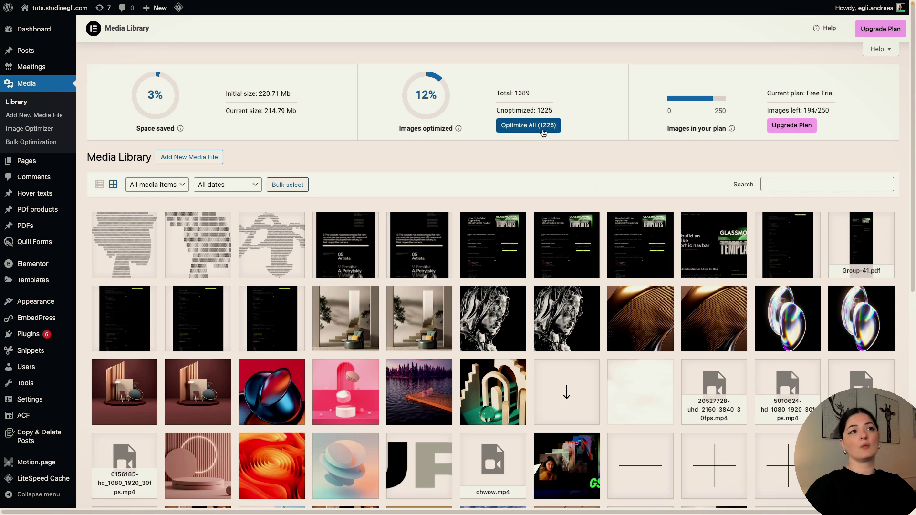
pyautogui.scroll(-10, 621, 239)
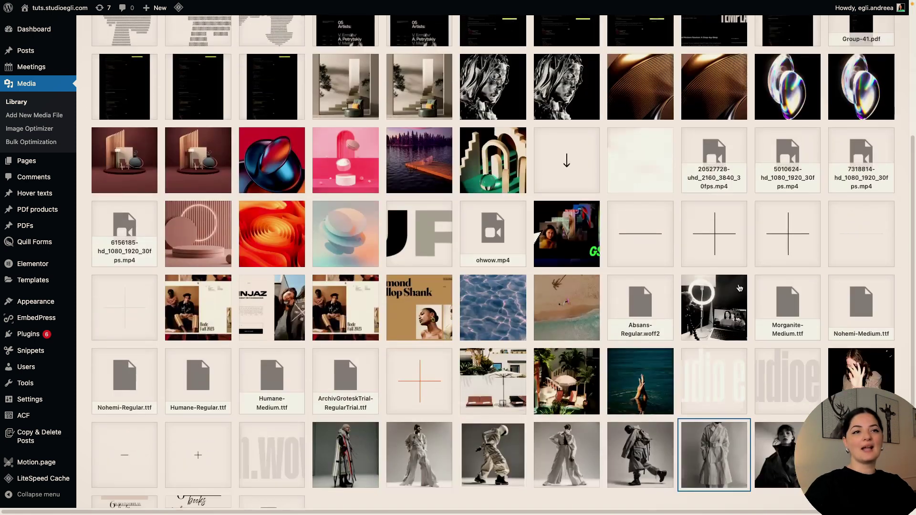
pyautogui.click(719, 316)
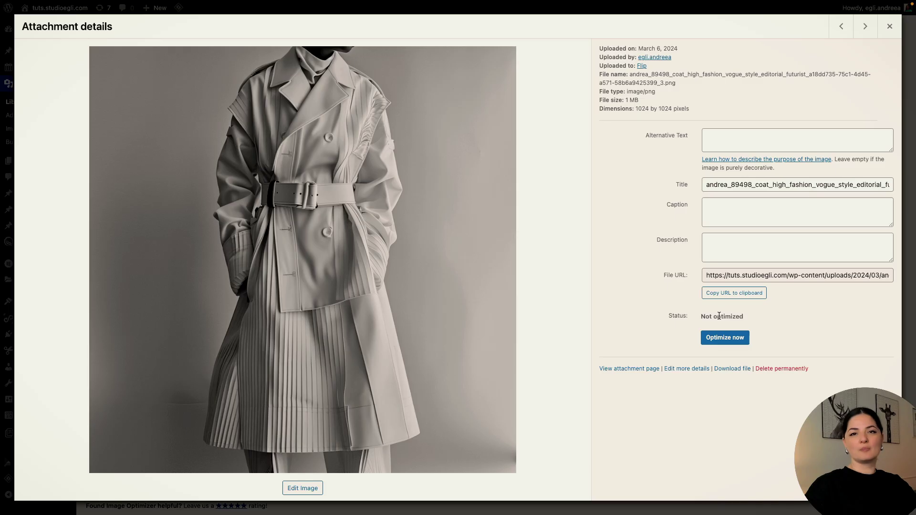
pyautogui.click(737, 343)
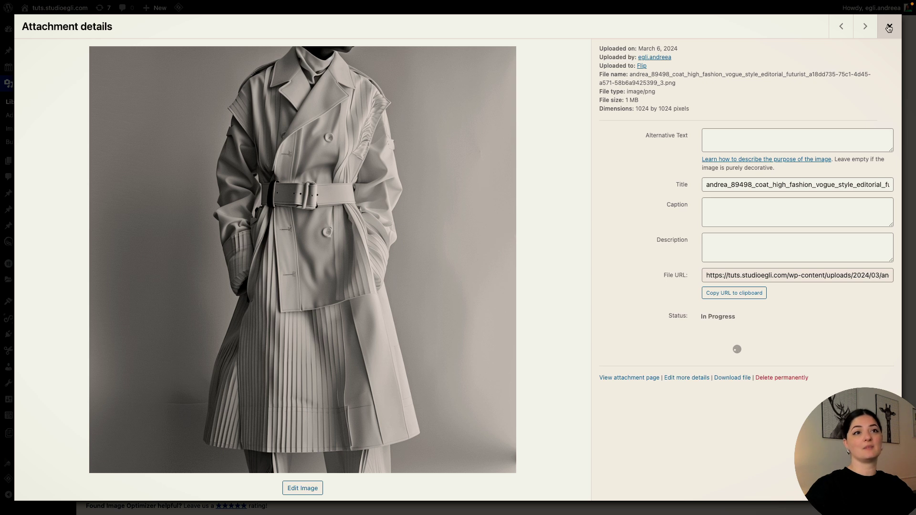
pyautogui.click(888, 27)
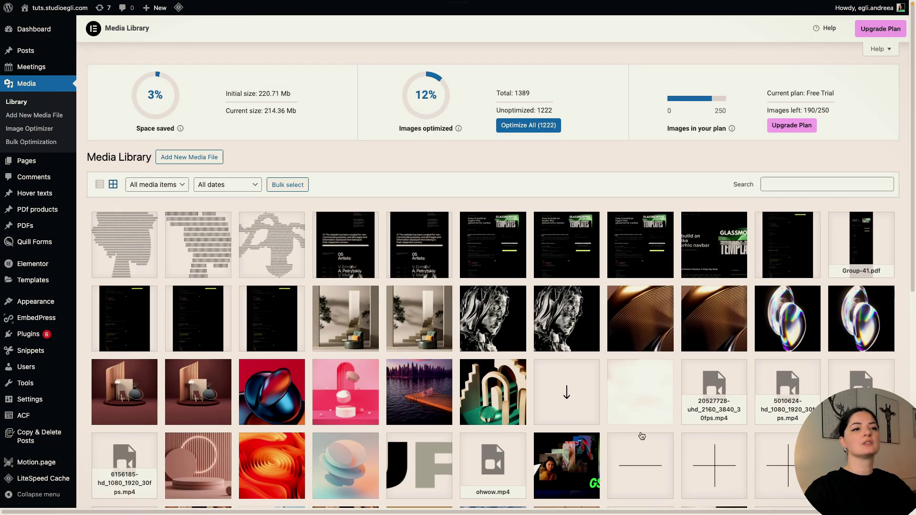
pyautogui.scroll(-10, 642, 437)
# Reopen the coat image, highlight its webp file type, then close the details.
pyautogui.click(735, 306)
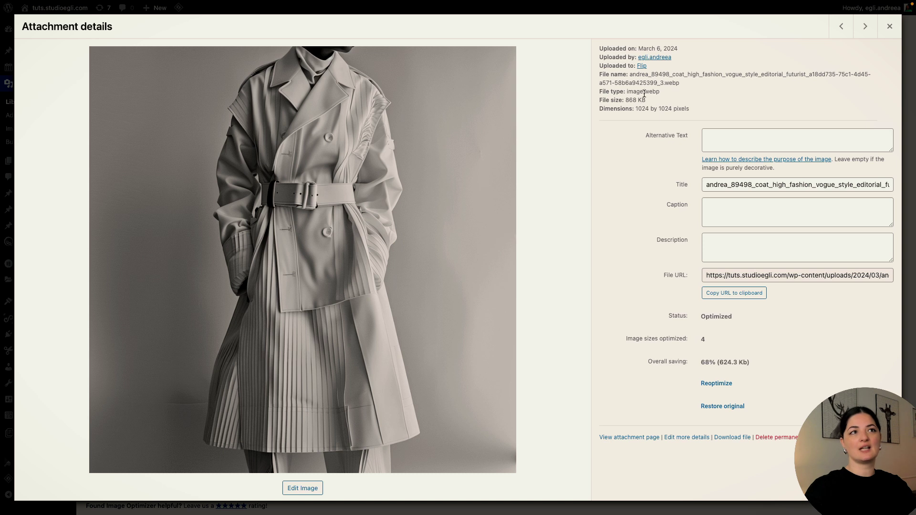
pyautogui.moveTo(660, 92); pyautogui.dragTo(648, 91)
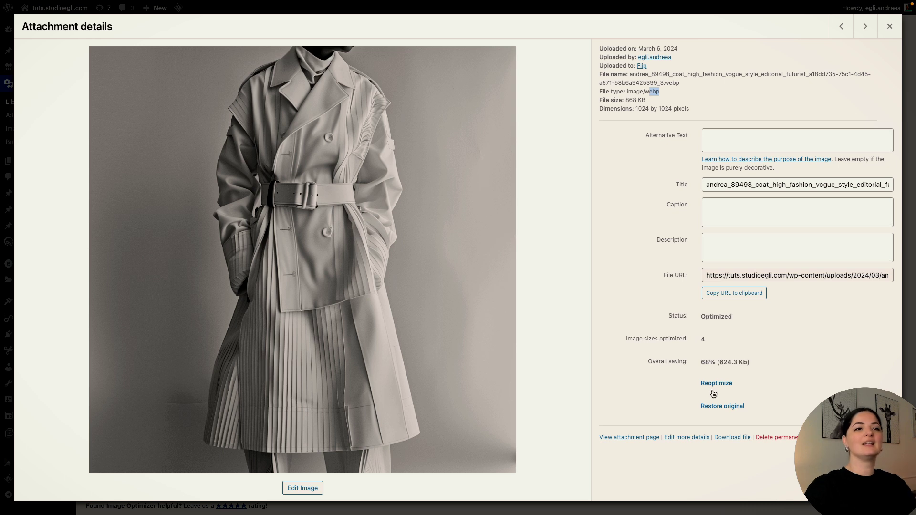
pyautogui.click(895, 28)
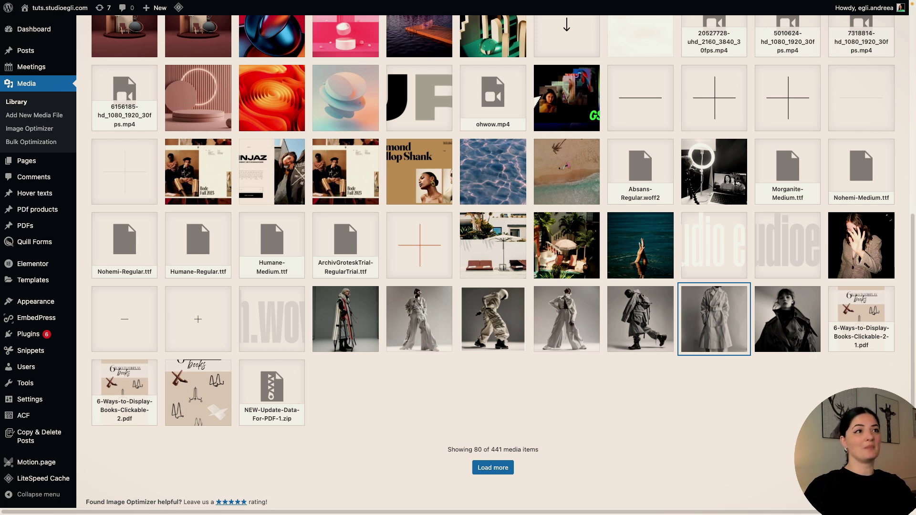
# Limit Custom file optimization to Large (1024x1024), unchecking Medium, Medium large and 1536x1536.
pyautogui.scroll(2, 296, 178)
pyautogui.click(29, 128)
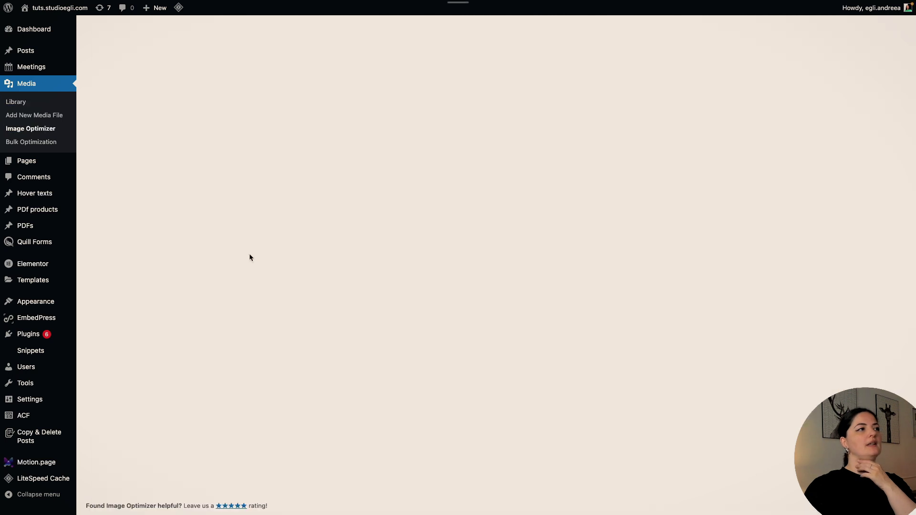
pyautogui.scroll(-3, 428, 363)
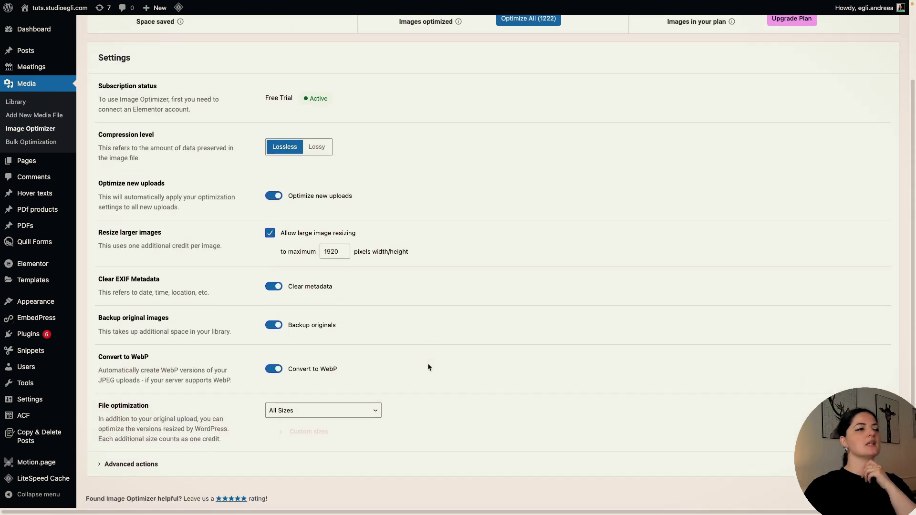
pyautogui.click(307, 415)
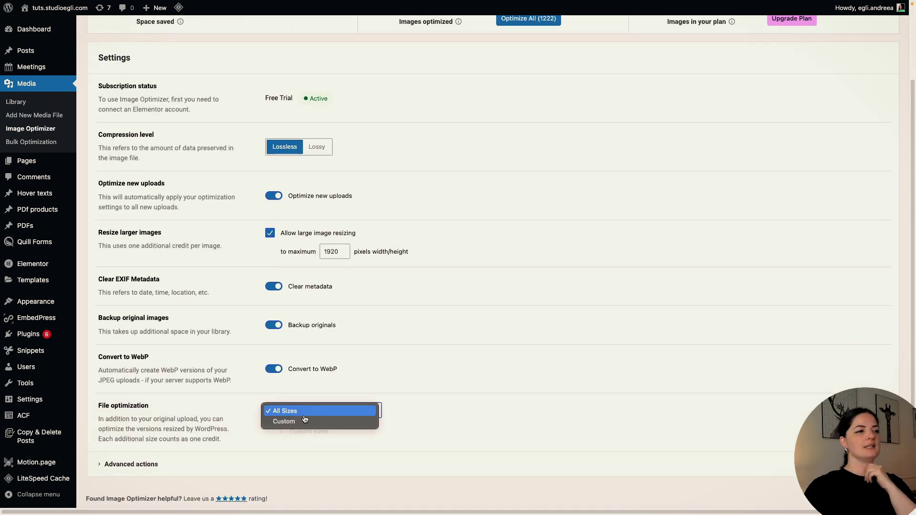
pyautogui.click(302, 422)
pyautogui.scroll(-2, 417, 445)
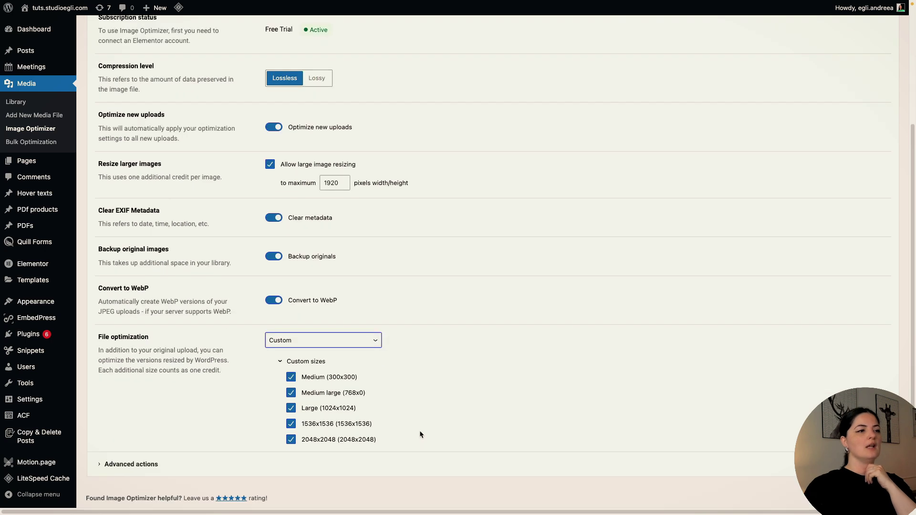
pyautogui.click(291, 393)
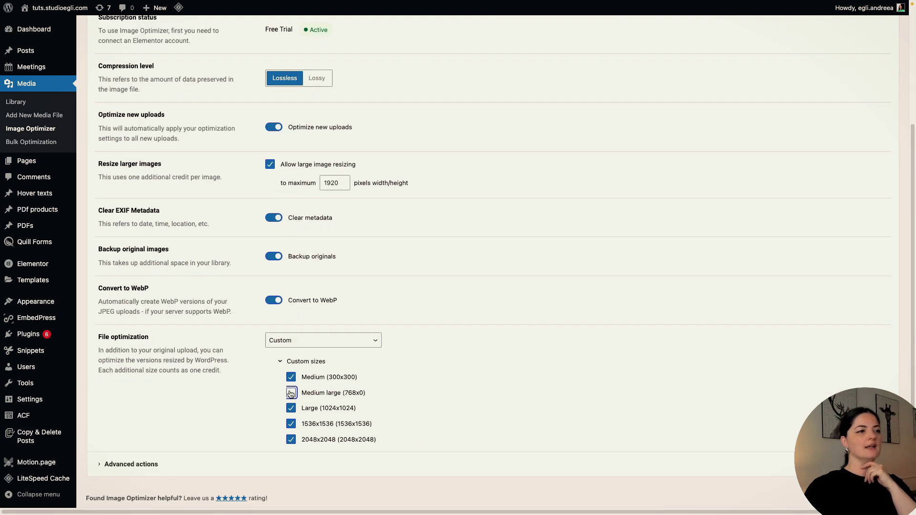
pyautogui.click(291, 377)
pyautogui.click(292, 423)
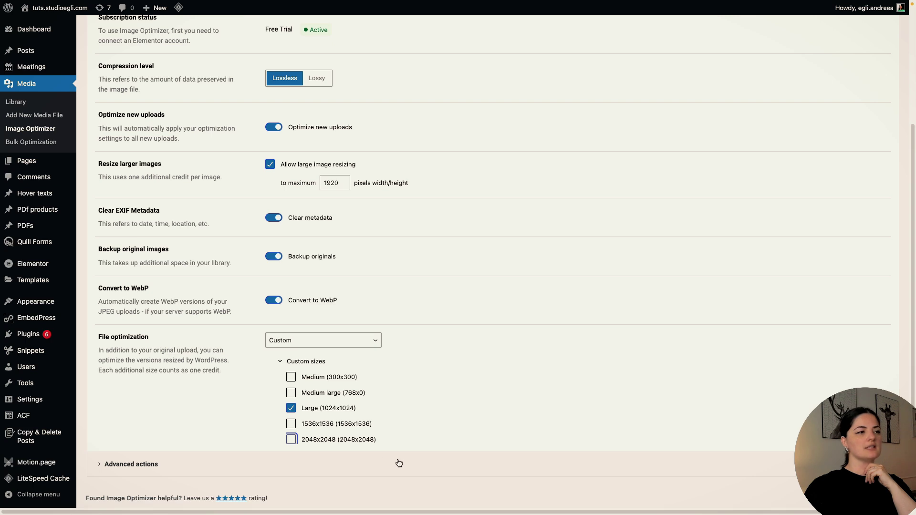
pyautogui.scroll(5, 406, 458)
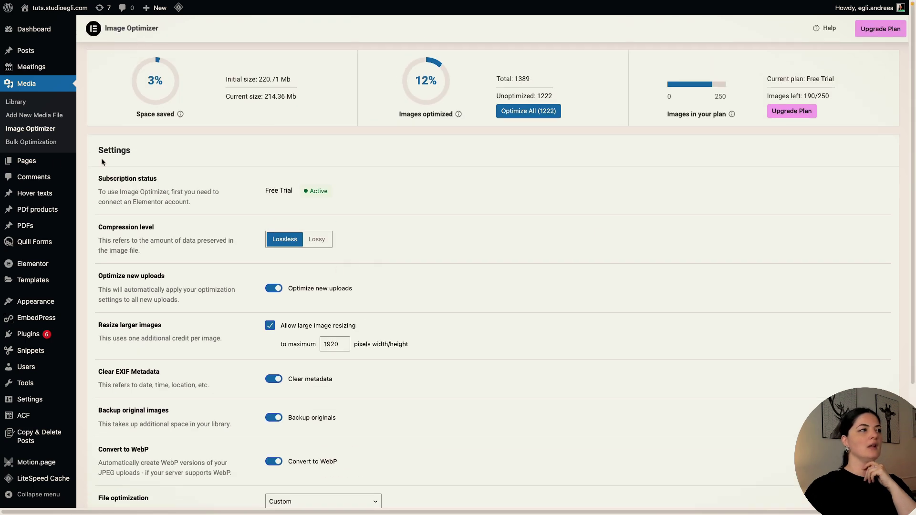
# Optimize the walking coat image from its Media Library details.
pyautogui.click(16, 102)
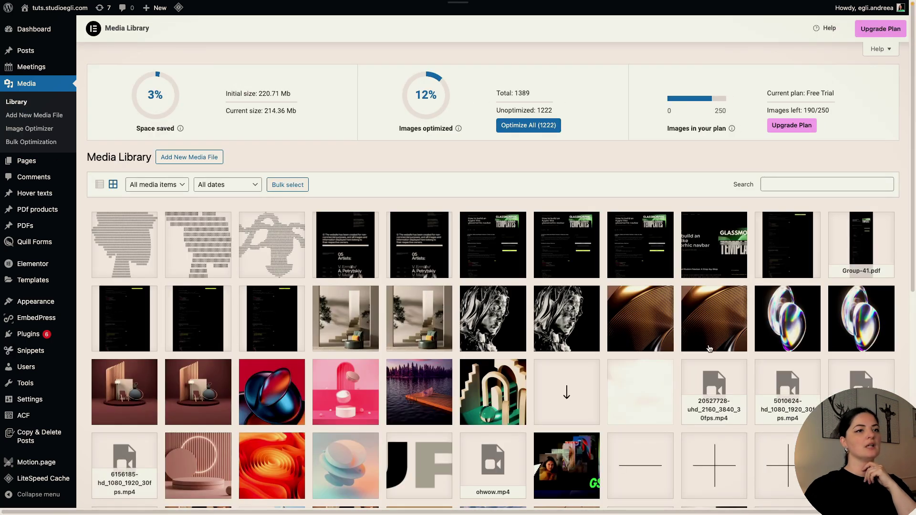
pyautogui.scroll(-8, 716, 358)
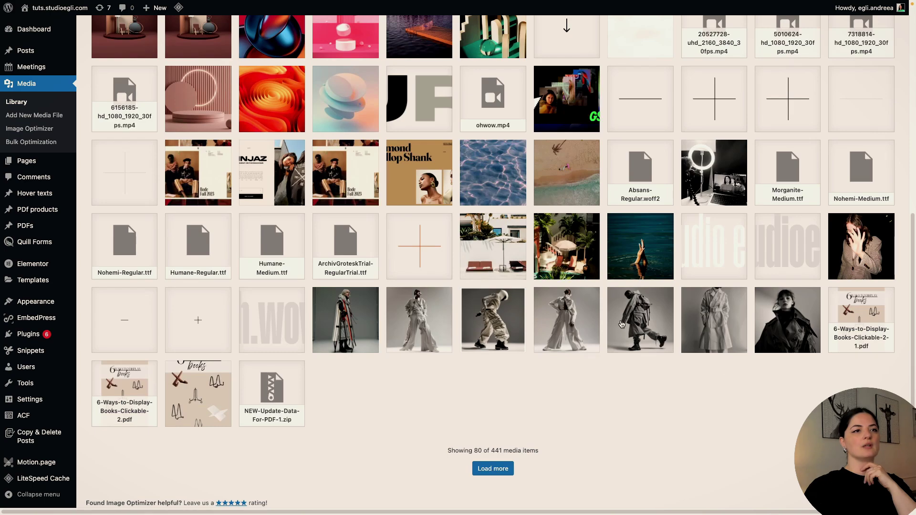
pyautogui.click(622, 324)
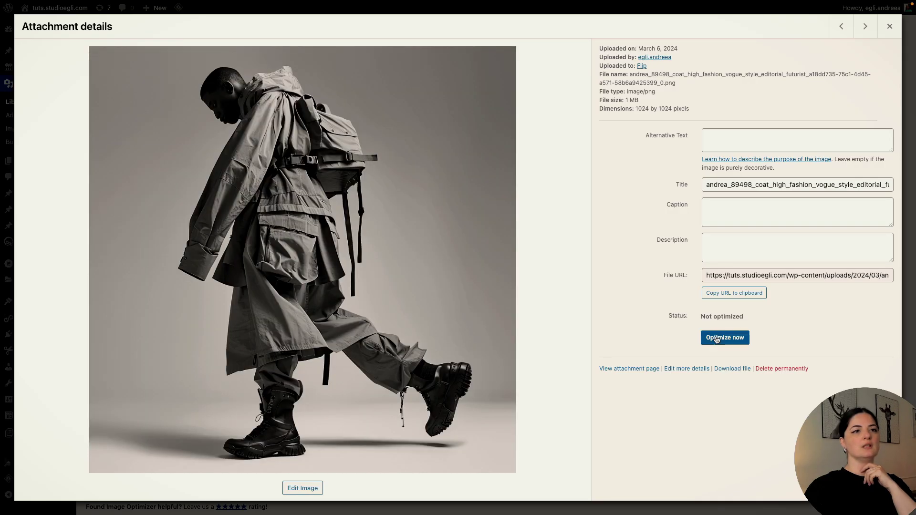
pyautogui.click(717, 339)
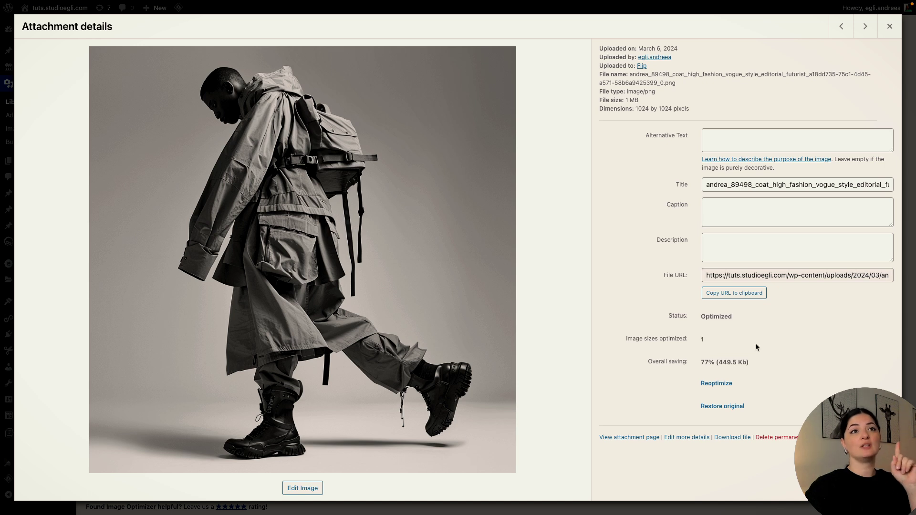
pyautogui.click(890, 28)
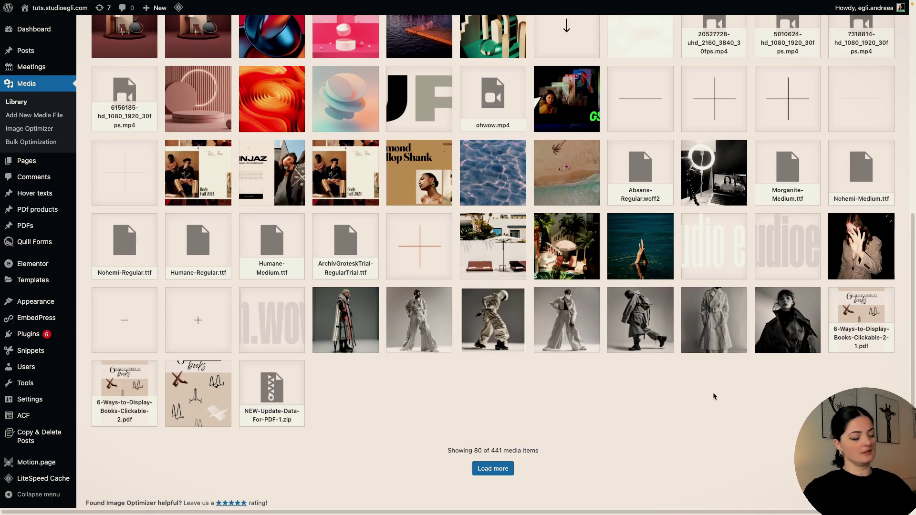
# Reopen the coat image to confirm an 831 KB WebP with 77% saving.
pyautogui.scroll(15, 714, 396)
pyautogui.scroll(-15, 702, 443)
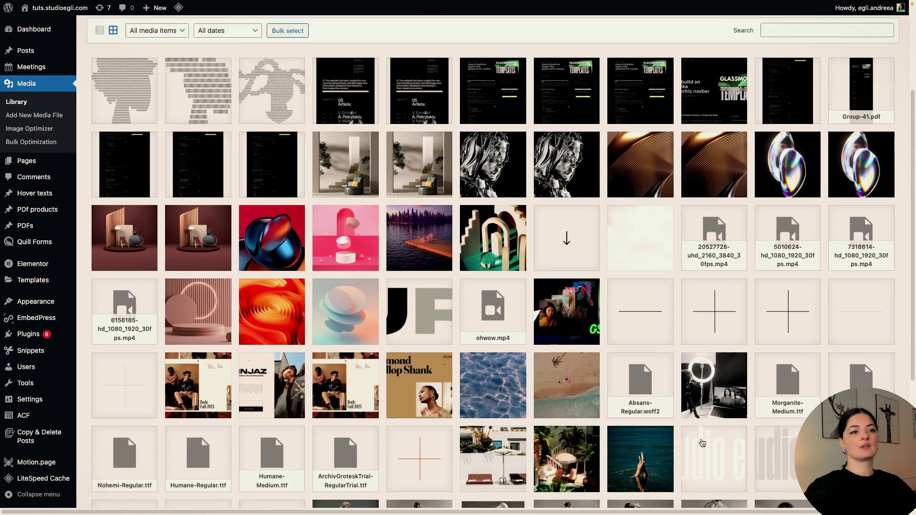
pyautogui.click(643, 311)
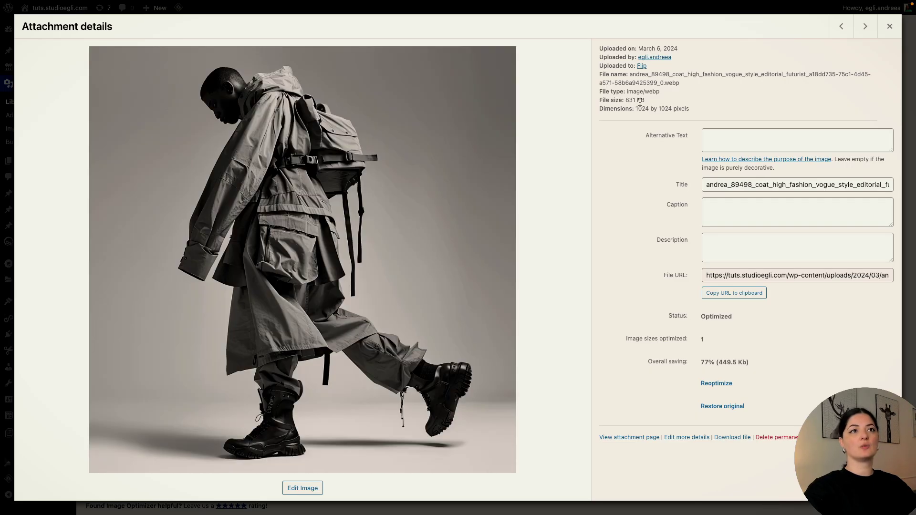
pyautogui.click(629, 240)
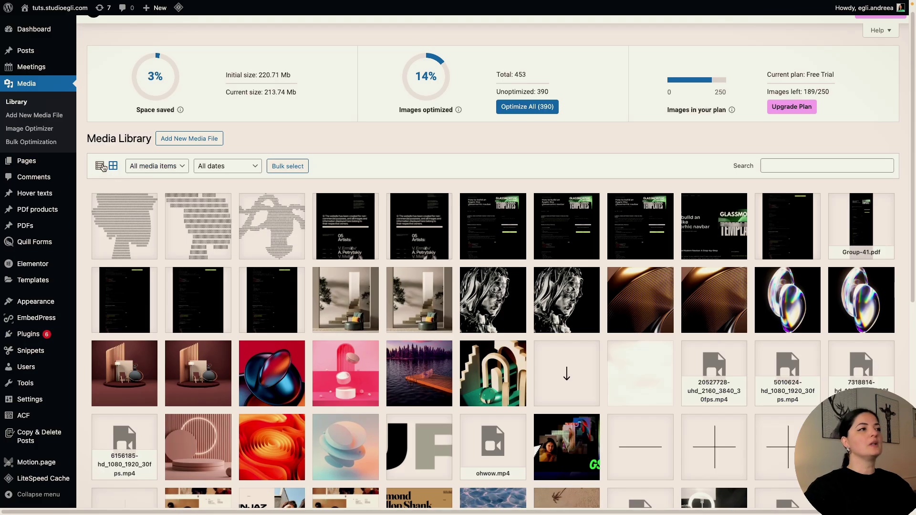
# Switch the Media Library to list view and review each file's optimization status (390 of 453 unoptimized).
pyautogui.click(100, 166)
pyautogui.scroll(-3, 644, 372)
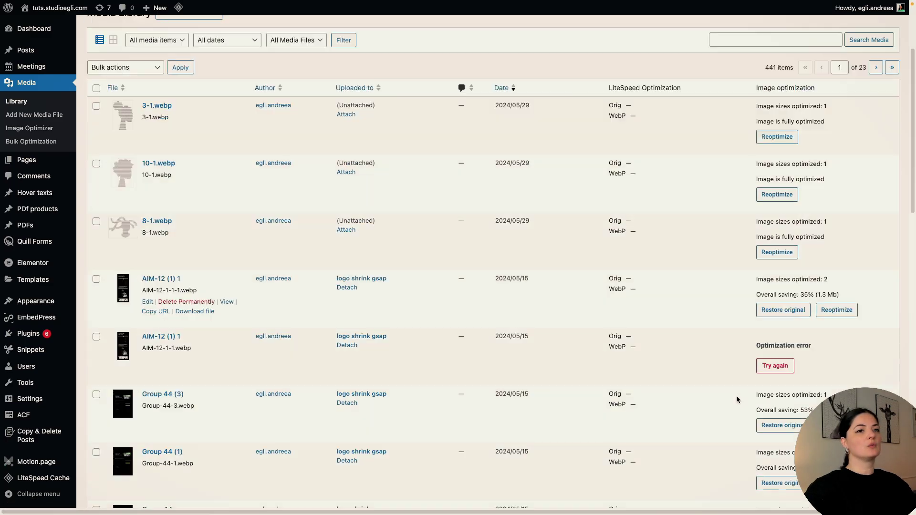
pyautogui.scroll(-8, 737, 399)
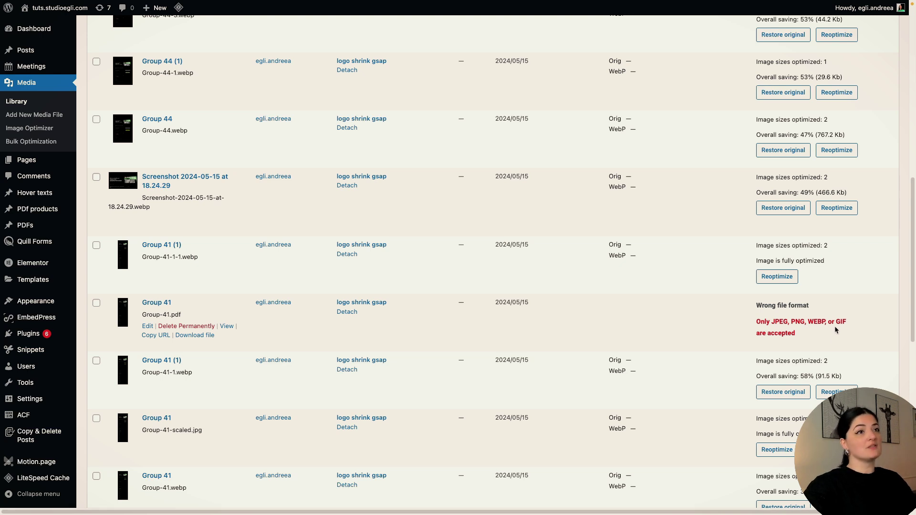
pyautogui.scroll(-5, 841, 345)
pyautogui.scroll(15, 875, 369)
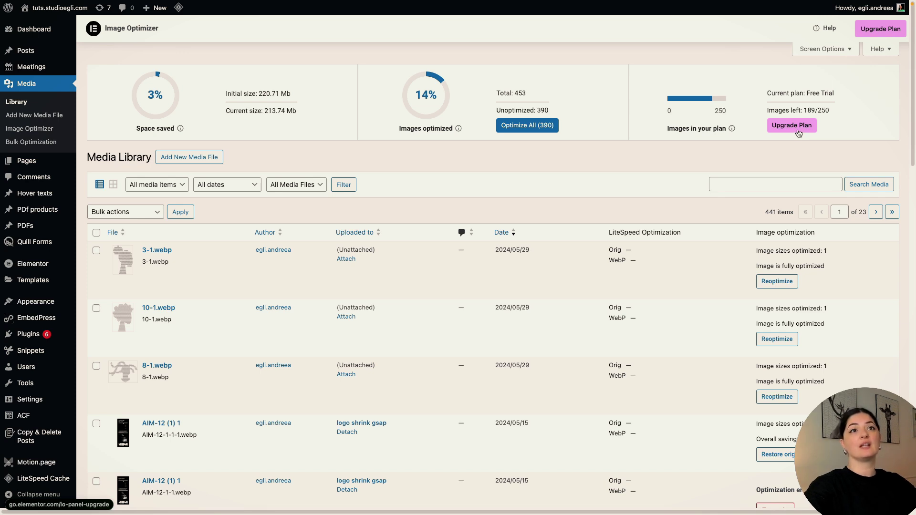
# Review the Image Optimizer plans, from the free 250-credit trial to 1M credits, and read the image credits explanation.
pyautogui.click(798, 133)
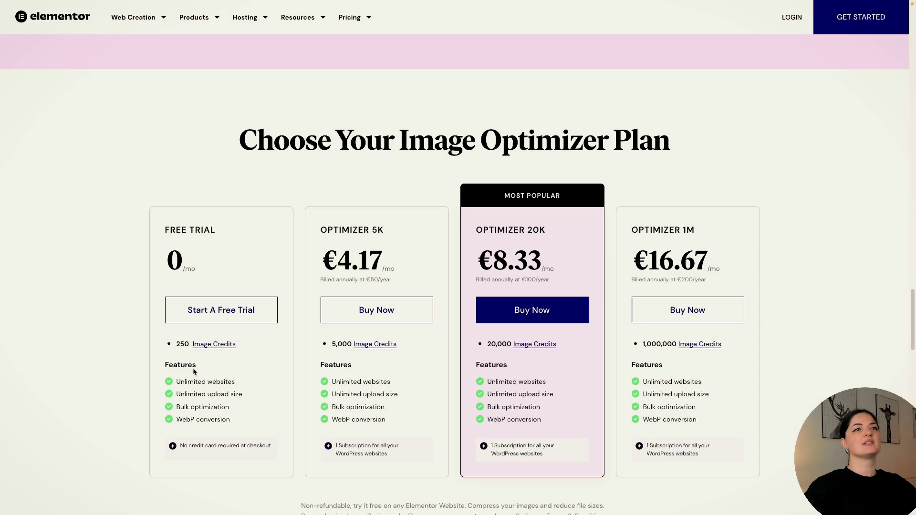
pyautogui.scroll(10, 192, 368)
pyautogui.scroll(10, 193, 368)
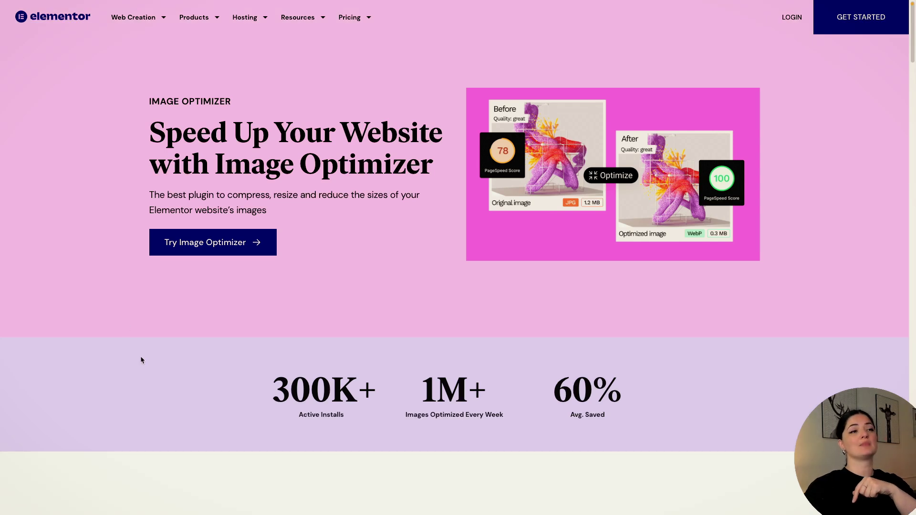
pyautogui.scroll(-10, 141, 360)
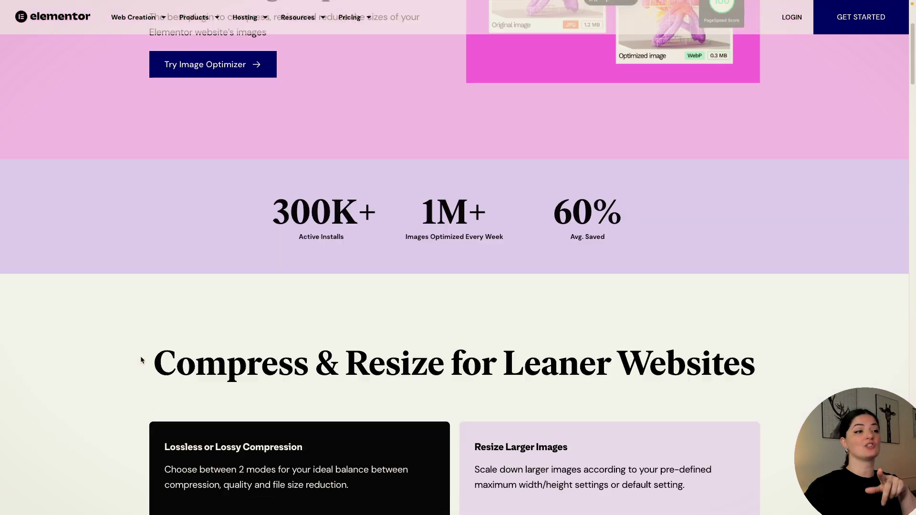
pyautogui.scroll(-15, 140, 356)
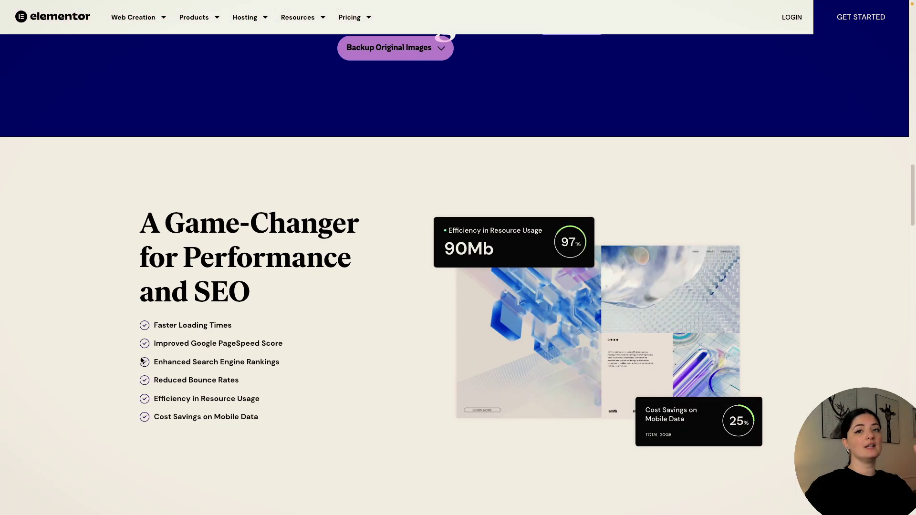
pyautogui.scroll(-2, 140, 357)
pyautogui.scroll(-18, 140, 361)
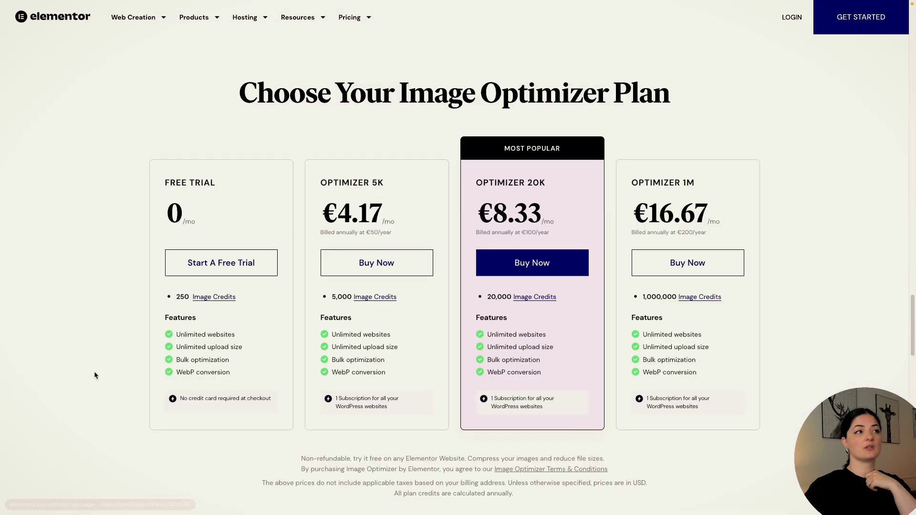
pyautogui.click(226, 239)
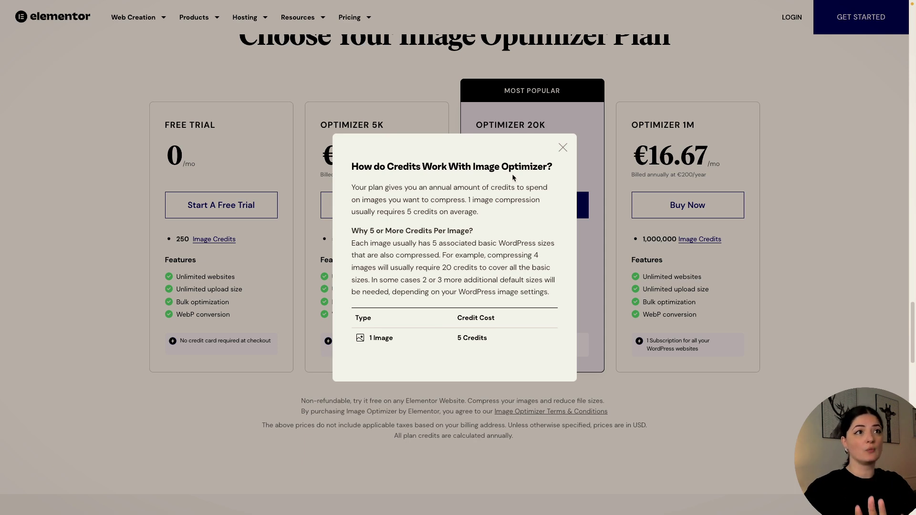
pyautogui.click(119, 352)
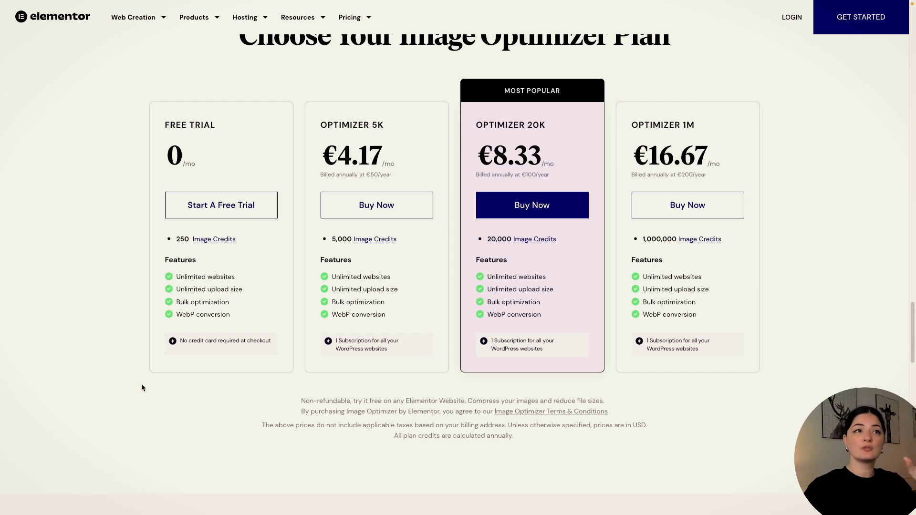
# Scroll back to the Most Popular 20K-credit plan at €8.33/mo, billed annually at €100/year.
pyautogui.scroll(1, 141, 385)
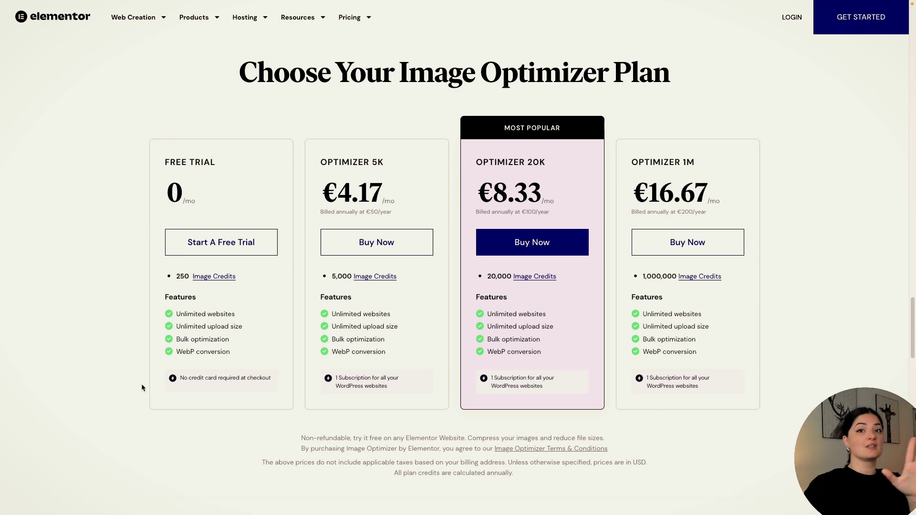